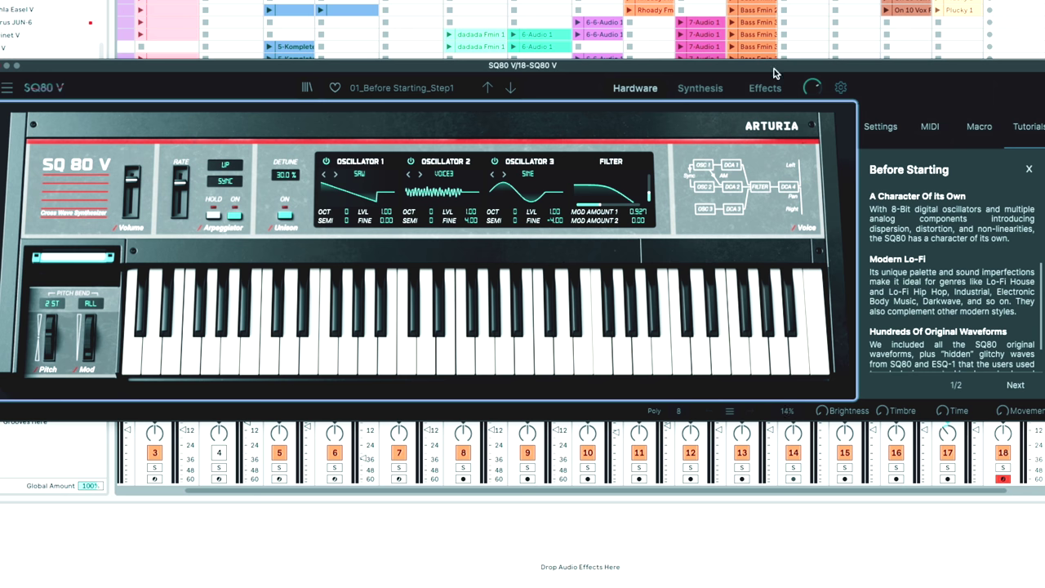
# Step: Close the Before Starting tutorial and show the Synthesis page with the MIDI assignment list
pyautogui.scroll(-1, 938, 222)
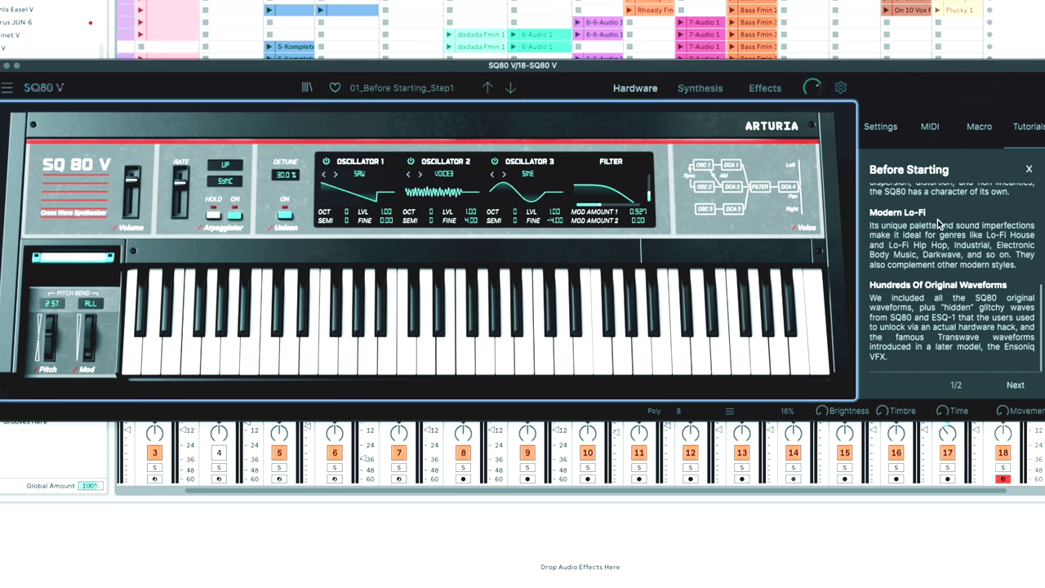
pyautogui.scroll(5, 939, 222)
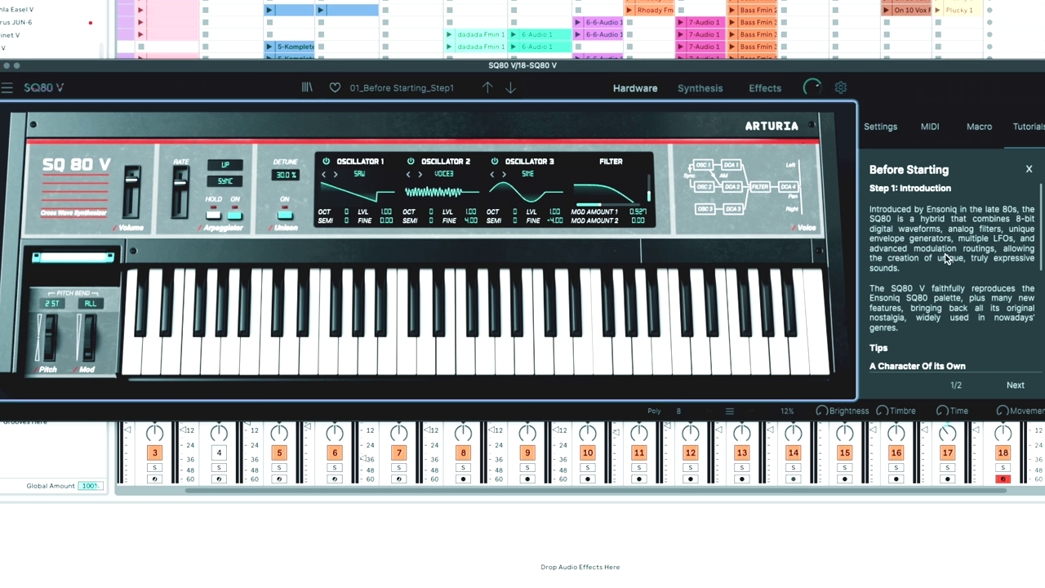
pyautogui.click(447, 88)
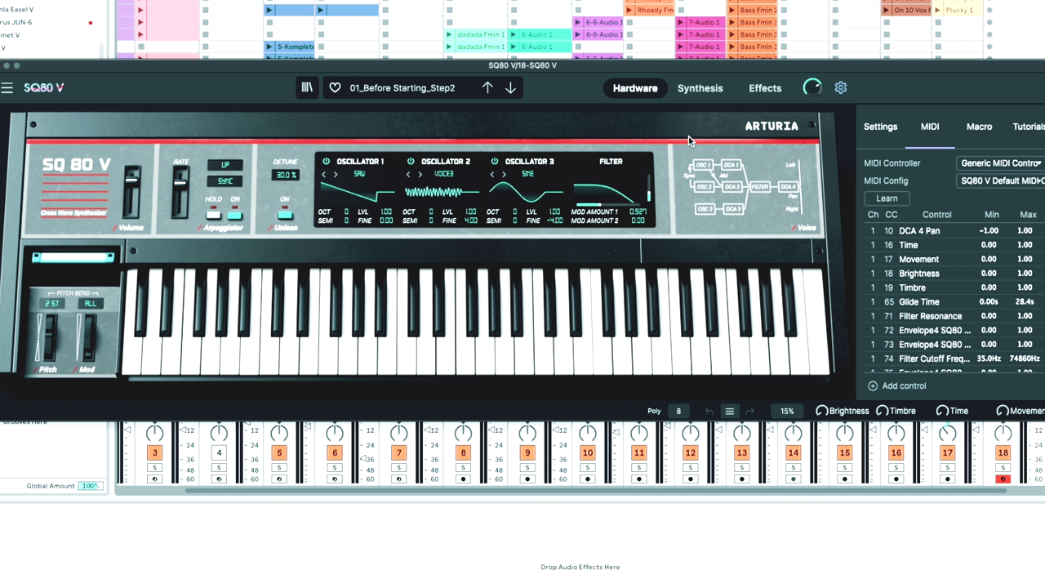
pyautogui.click(704, 85)
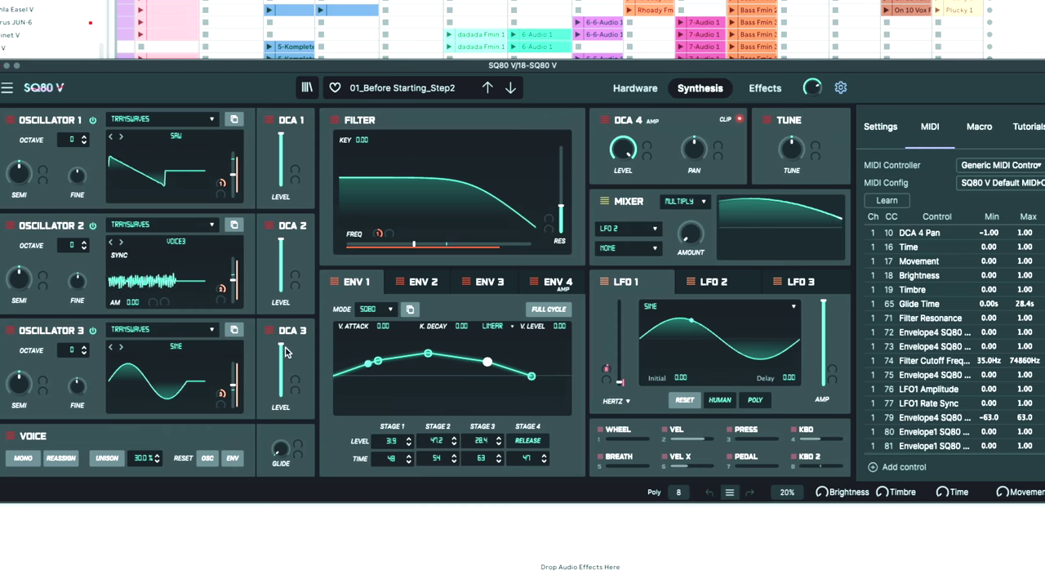
# Step: Silence oscillators 3, 2 and 1 in turn by dropping their DCA levels to 0
pyautogui.moveTo(280, 347); pyautogui.dragTo(282, 404)
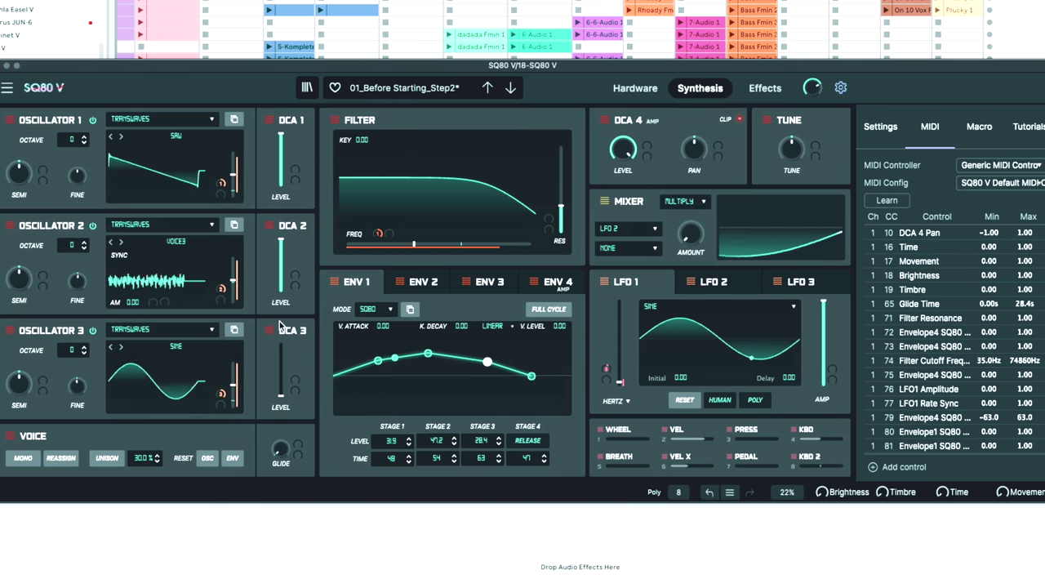
pyautogui.moveTo(280, 278); pyautogui.dragTo(282, 342)
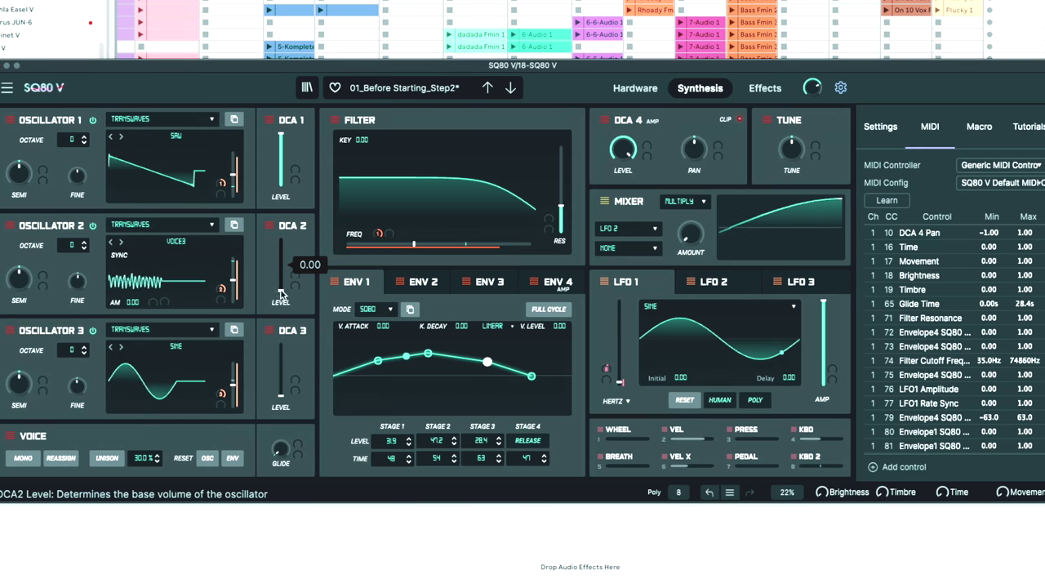
pyautogui.moveTo(282, 144); pyautogui.dragTo(281, 144)
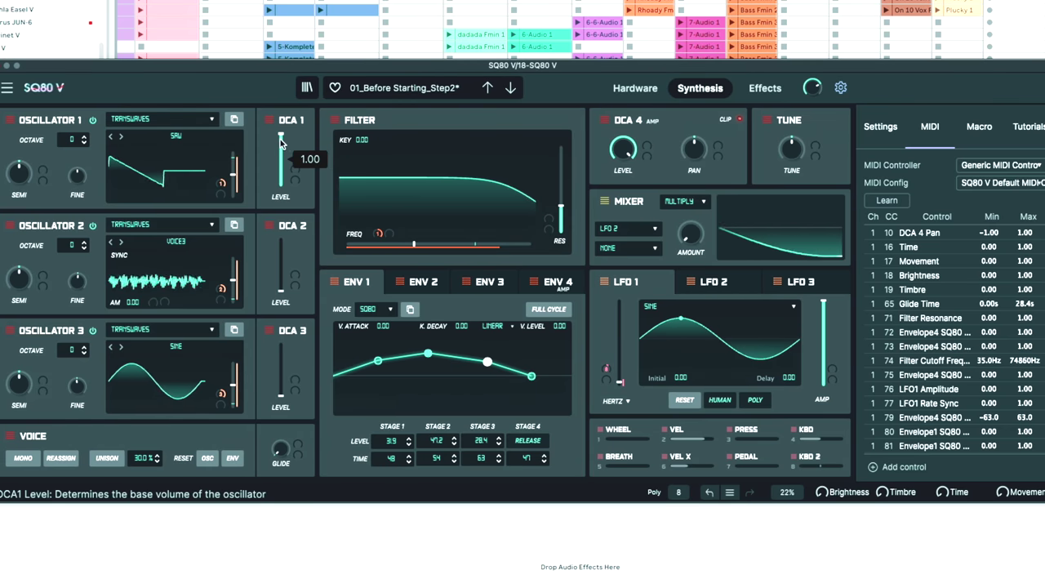
pyautogui.moveTo(281, 143); pyautogui.dragTo(281, 185)
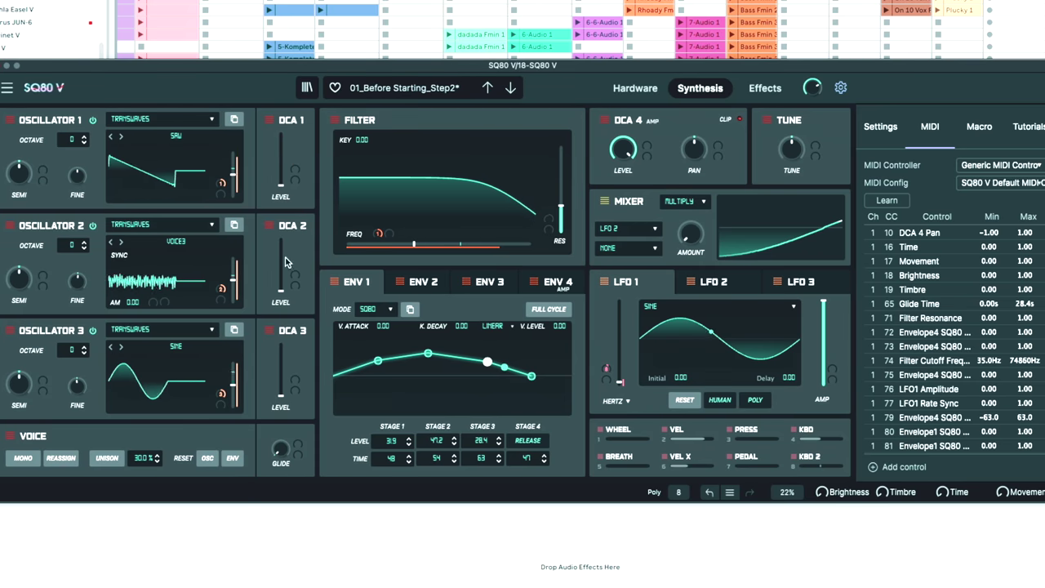
# Step: Bring the DCA 2, 3 and 1 levels back up to 1.00
pyautogui.moveTo(280, 290); pyautogui.dragTo(280, 239)
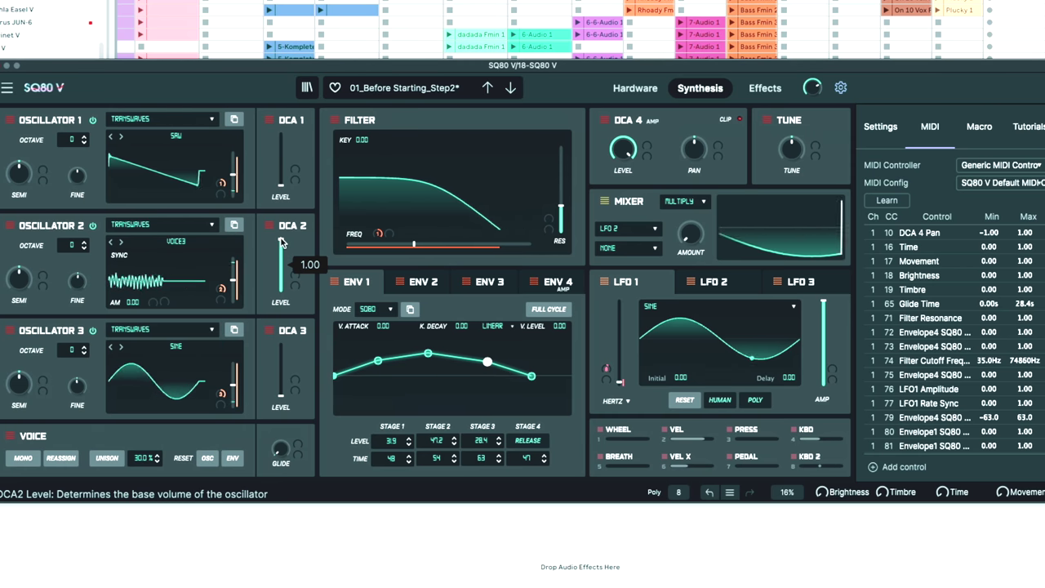
pyautogui.moveTo(280, 394); pyautogui.dragTo(281, 347)
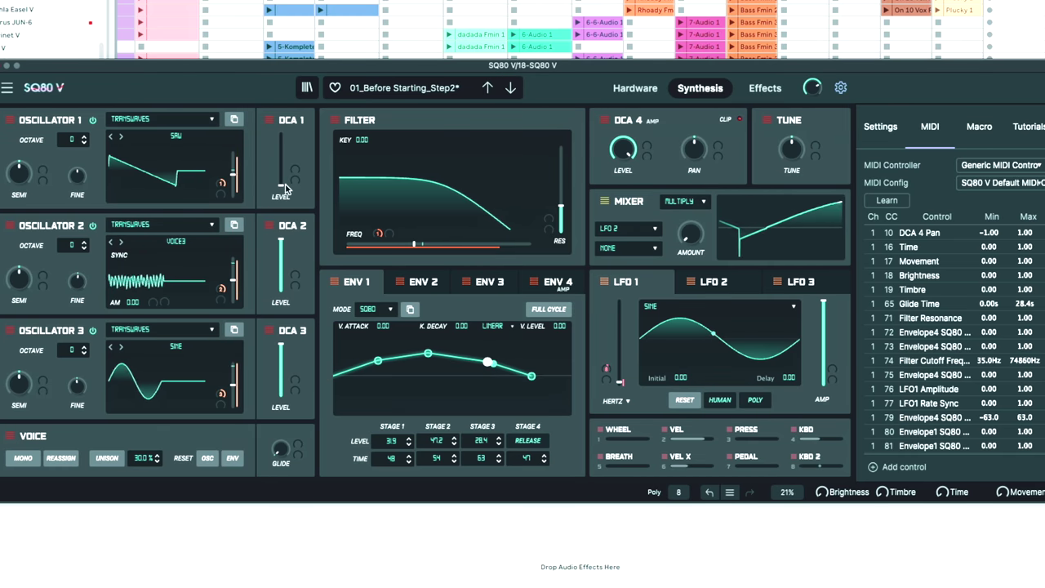
pyautogui.moveTo(281, 184); pyautogui.dragTo(281, 136)
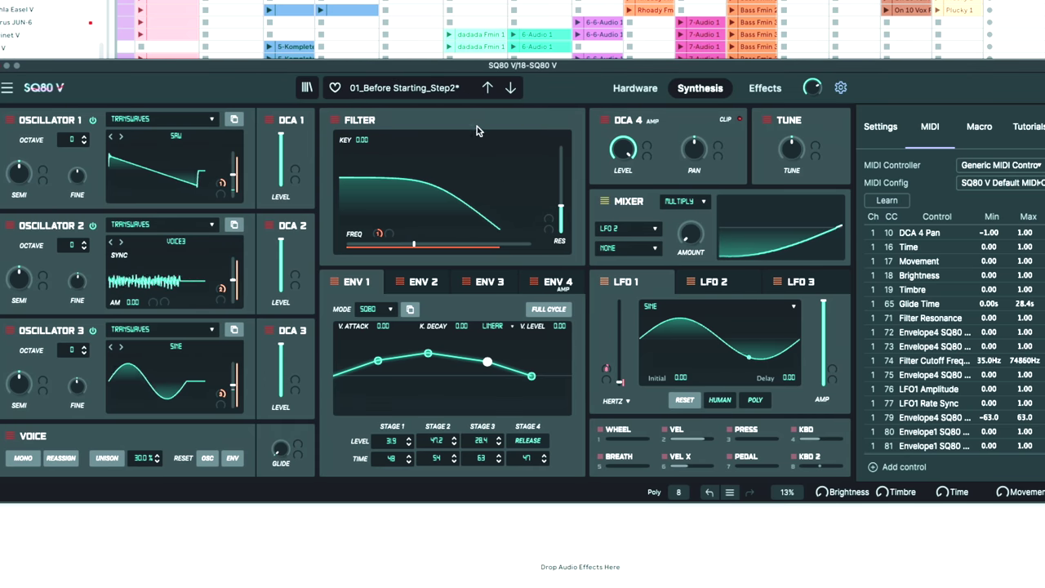
pyautogui.click(451, 96)
# Step: Load Bass > 90s Bass and view its effects chain on the Effects page
pyautogui.moveTo(444, 129)
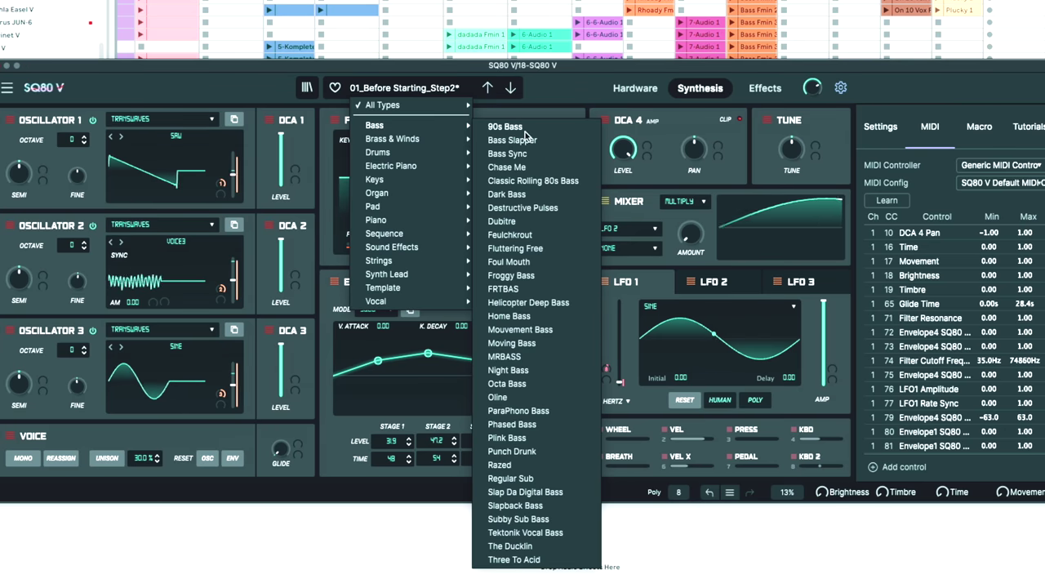
pyautogui.click(523, 128)
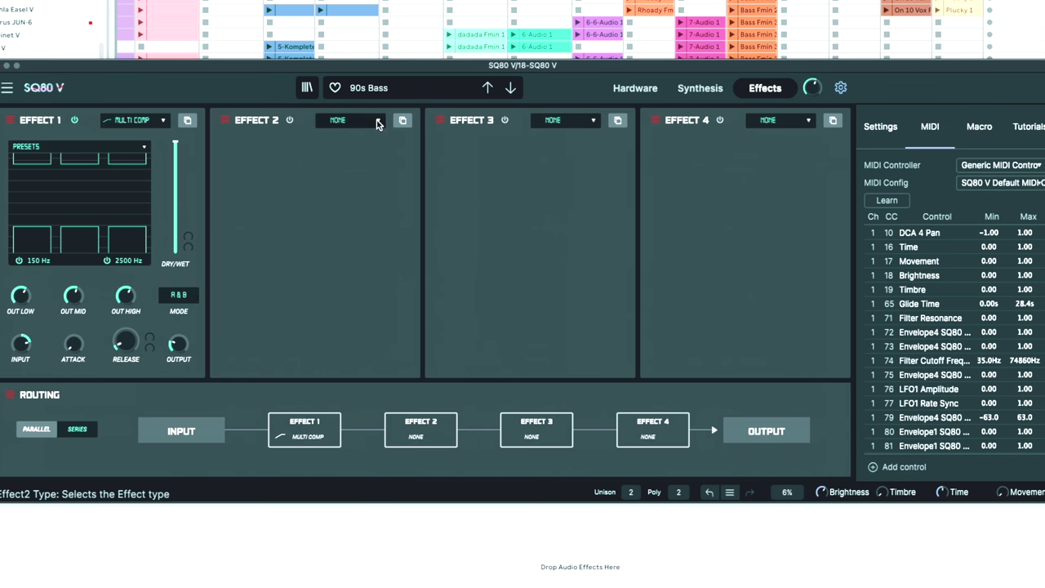
pyautogui.click(377, 122)
# Step: Set effect 2 to Reverb and effect 3 to Flanger, then return to the Hardware view
pyautogui.click(328, 169)
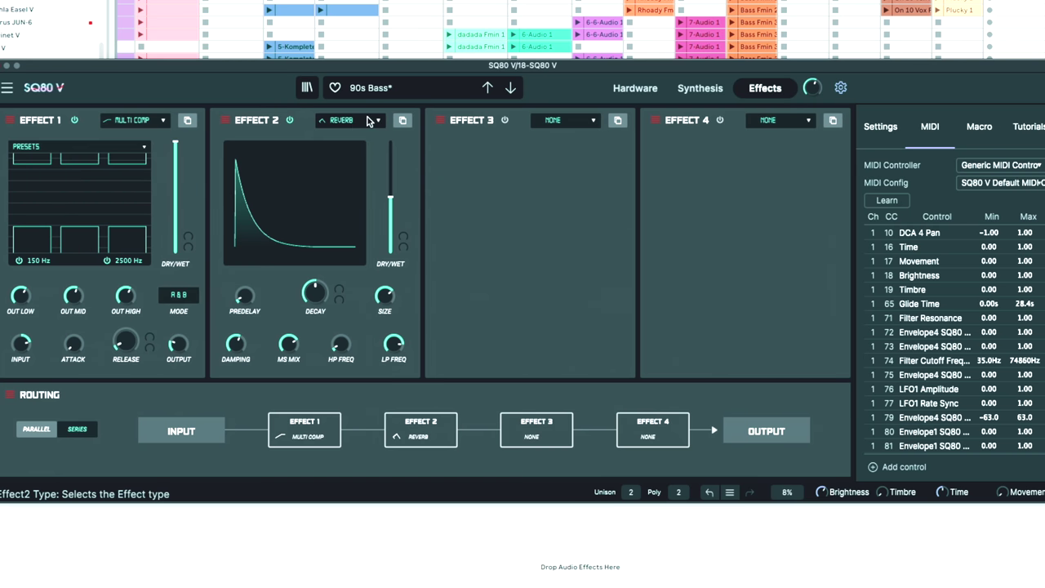
pyautogui.click(594, 120)
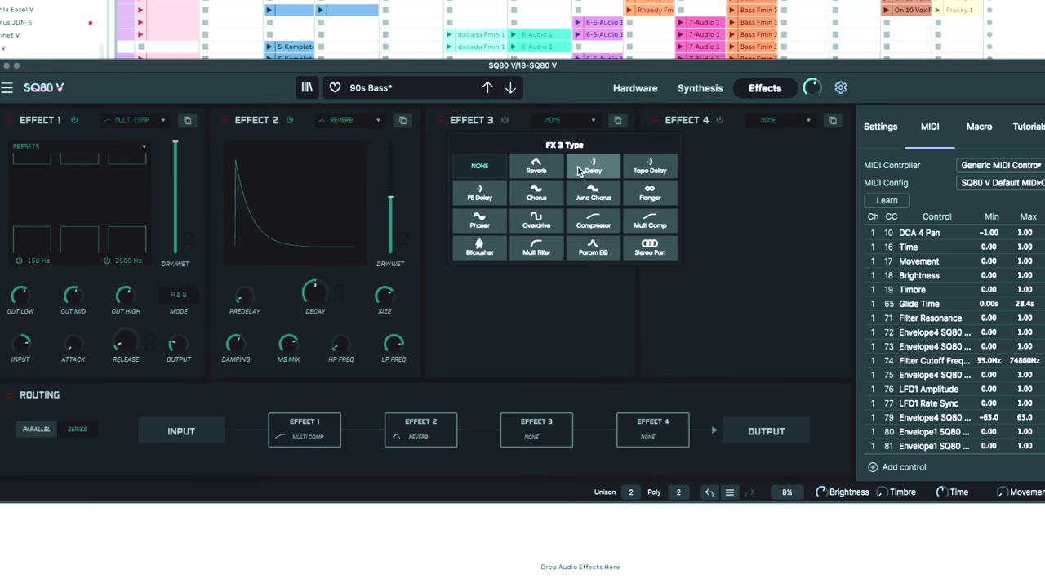
pyautogui.click(641, 192)
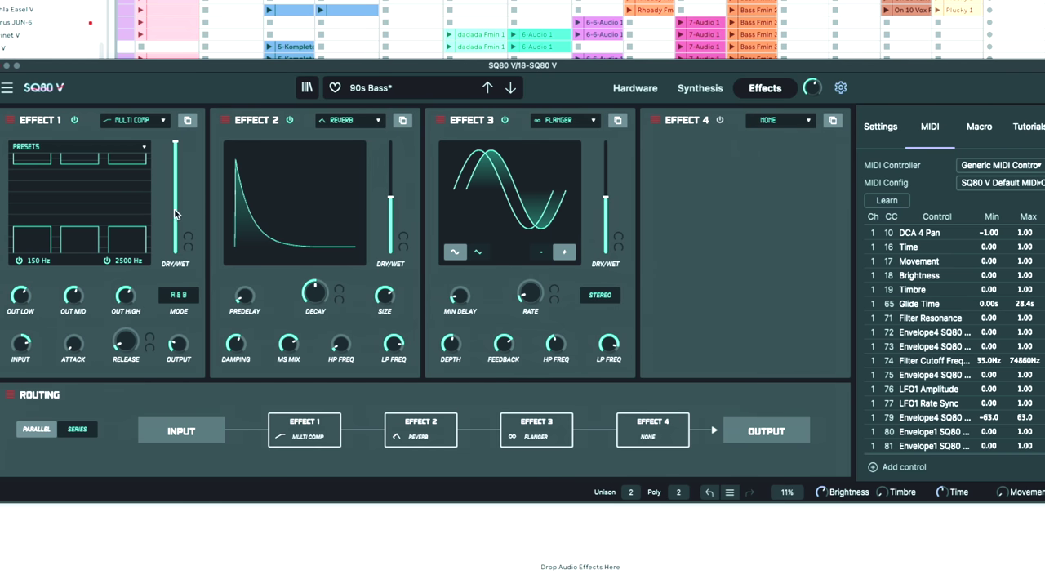
pyautogui.click(635, 88)
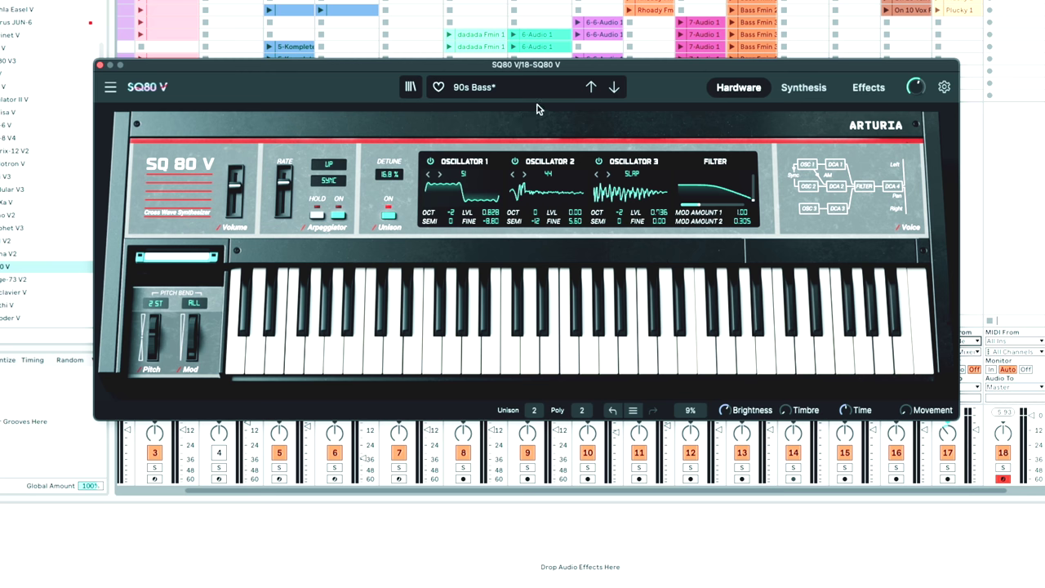
# Step: Load the FLOON preset from the Brass & Winds category
pyautogui.click(479, 87)
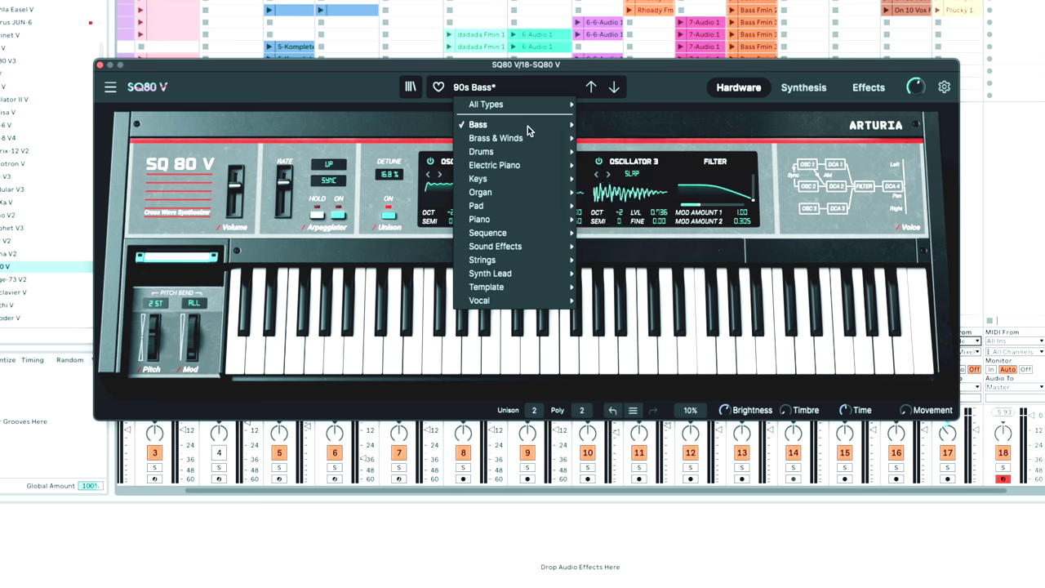
pyautogui.moveTo(528, 143)
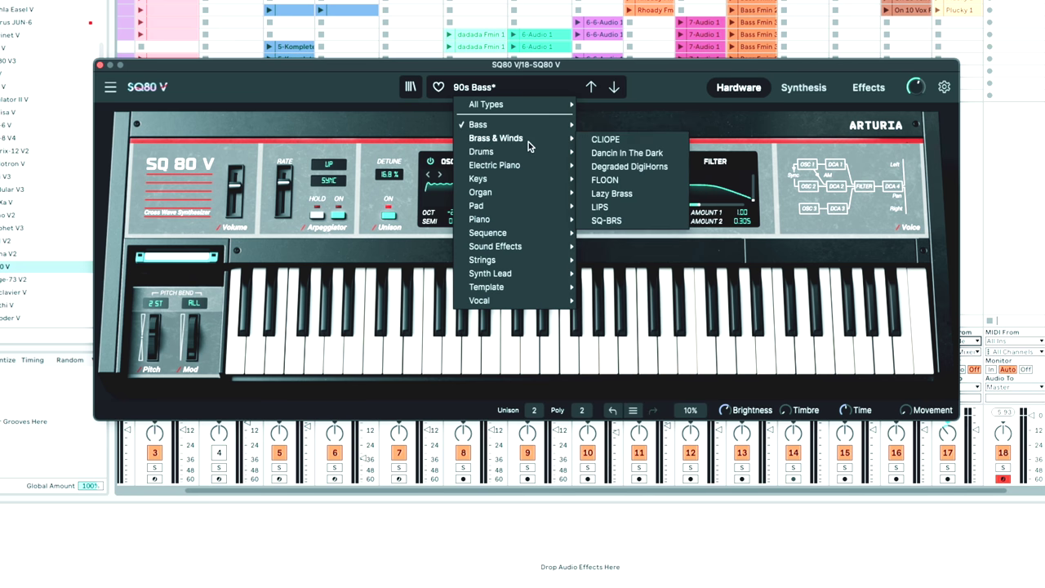
pyautogui.moveTo(547, 109)
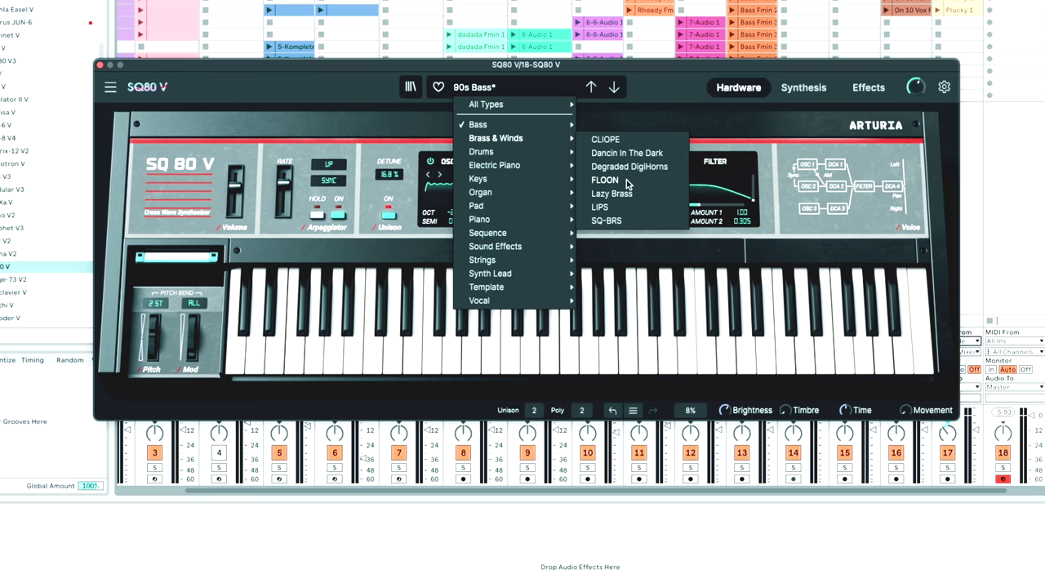
pyautogui.click(626, 180)
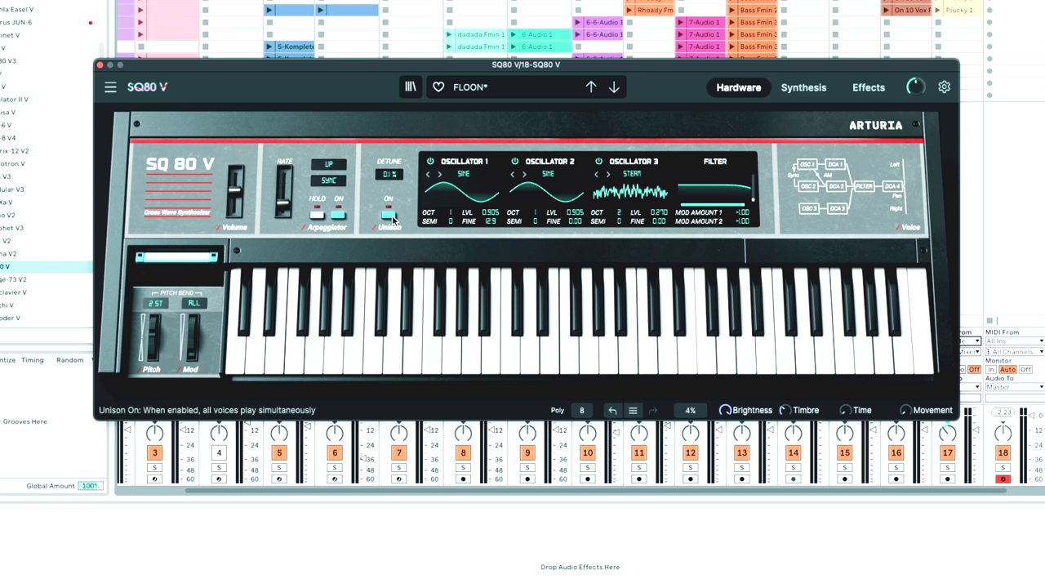
# Step: Toggle Unison on and back off, and switch Oscillator 1 from sine to SQUARE
pyautogui.click(388, 215)
pyautogui.click(388, 216)
pyautogui.click(439, 174)
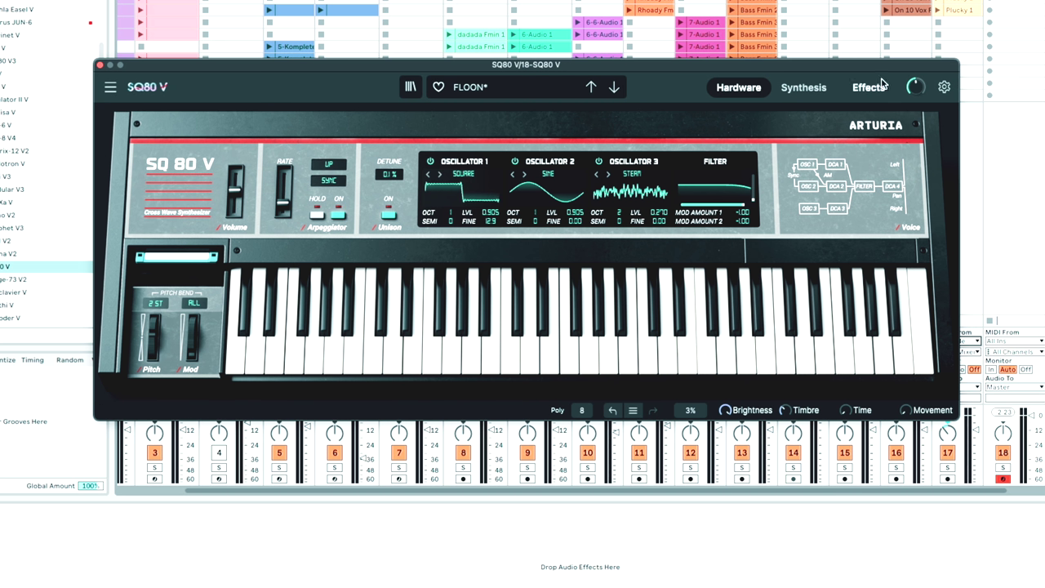
# Step: Play a run of notes up and back down the virtual keyboard to hear the square wave
pyautogui.click(548, 359)
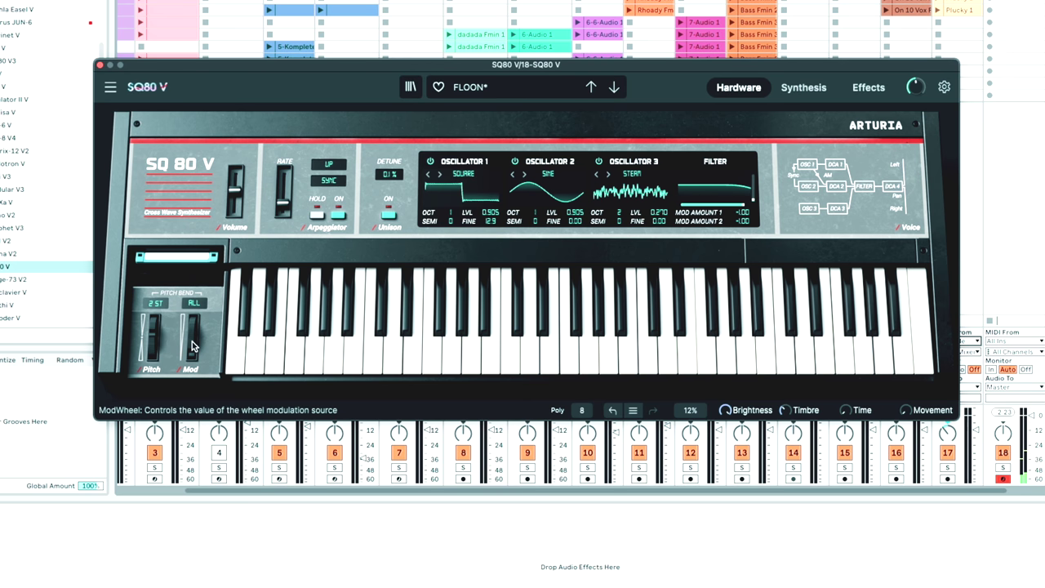
pyautogui.click(300, 340)
pyautogui.click(314, 352)
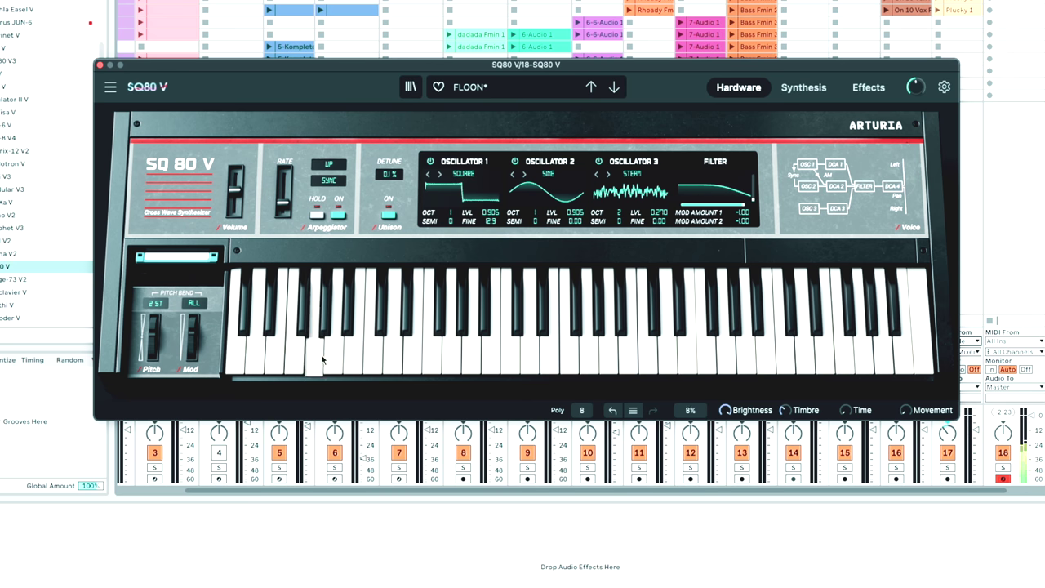
pyautogui.click(395, 359)
pyautogui.click(451, 360)
pyautogui.click(591, 353)
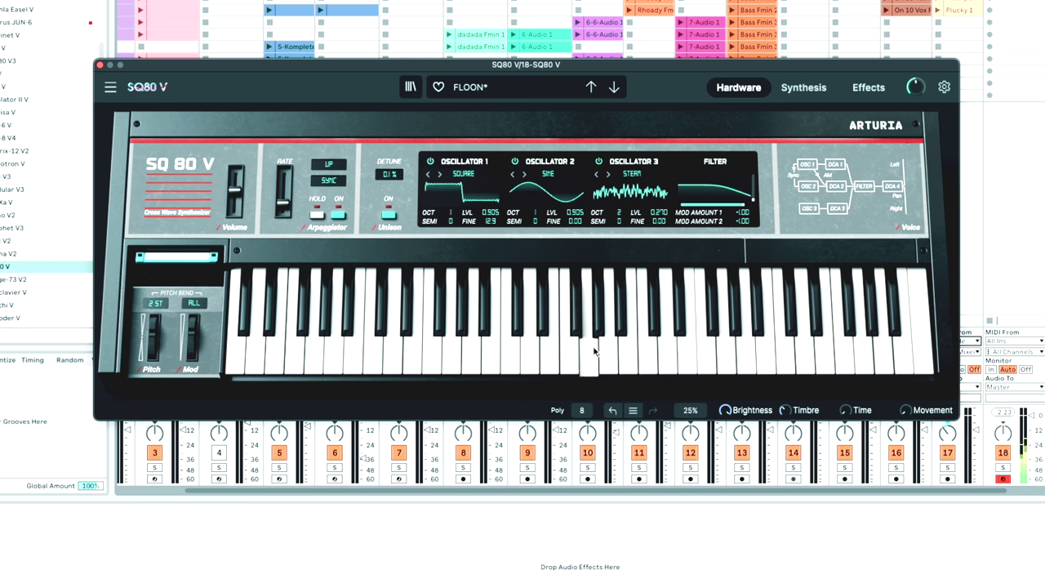
pyautogui.click(668, 352)
pyautogui.click(726, 349)
pyautogui.click(693, 350)
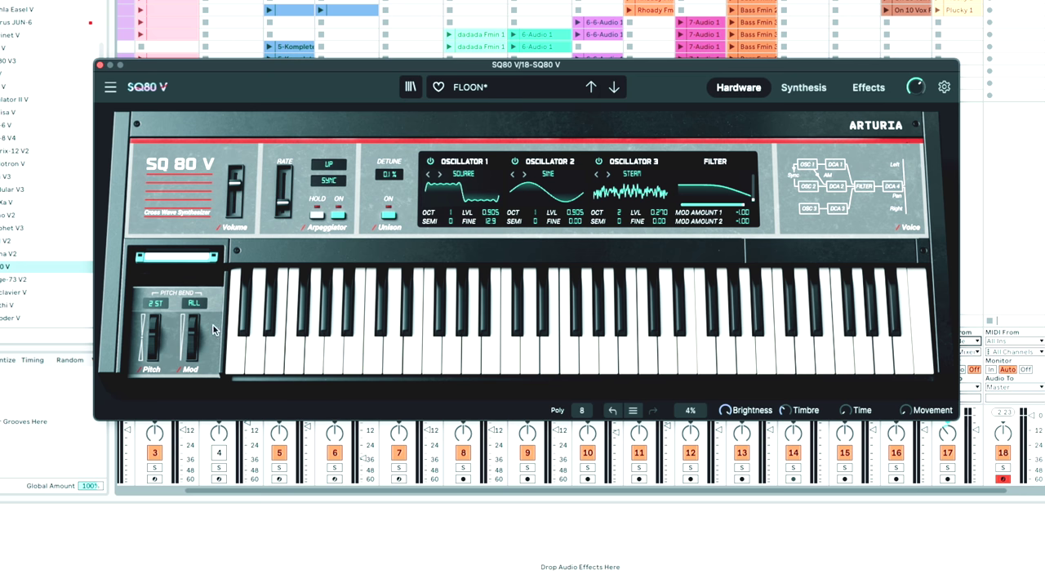
# Step: Load Keys > Bouncy Bells and push the Mod wheel all the way up
pyautogui.moveTo(194, 343)
pyautogui.click(470, 86)
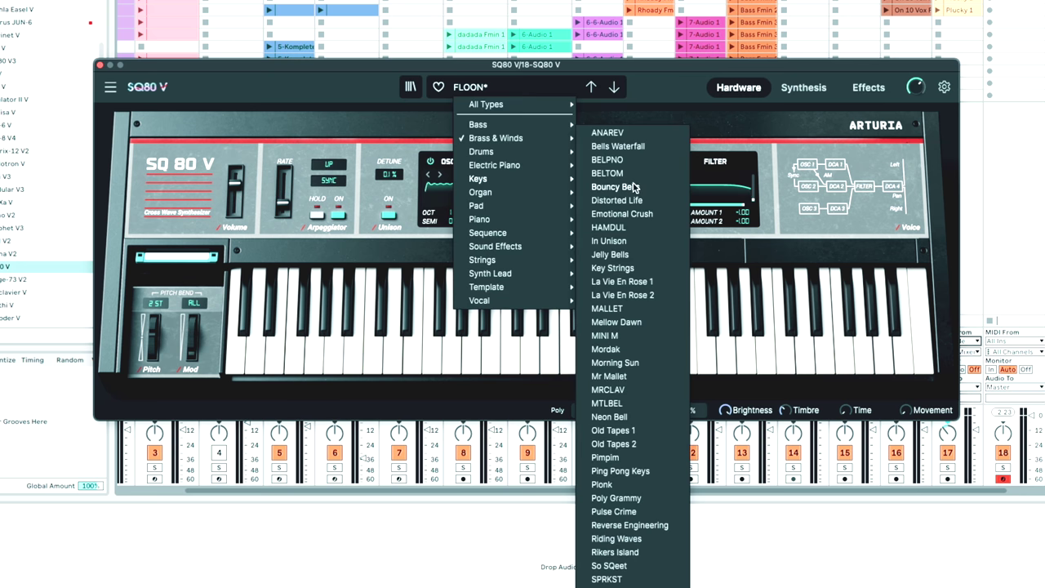
pyautogui.click(633, 187)
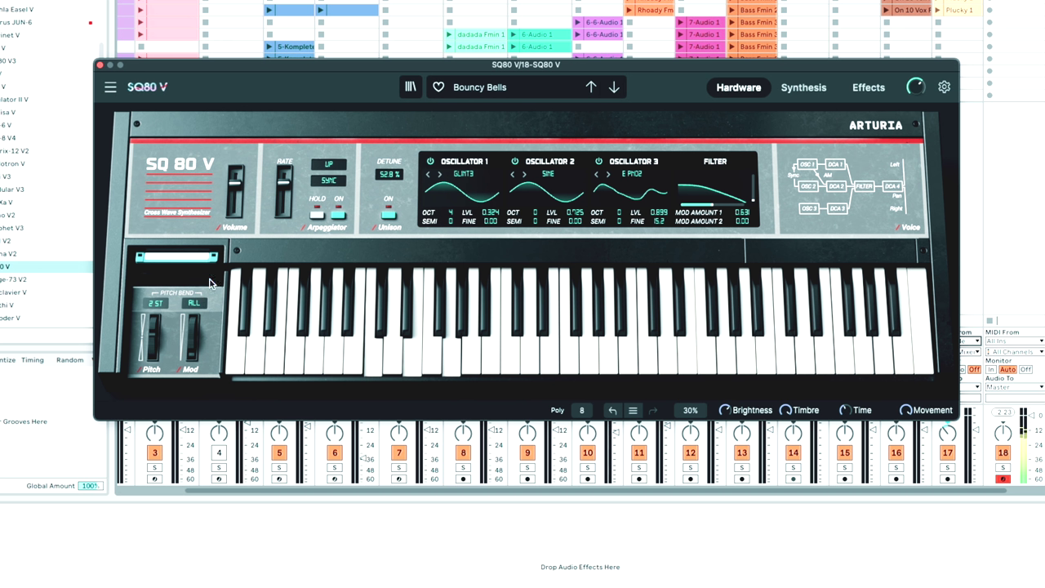
pyautogui.moveTo(192, 351)
pyautogui.mouseDown()
pyautogui.moveTo(191, 322)
pyautogui.moveTo(192, 351)
pyautogui.mouseUp()
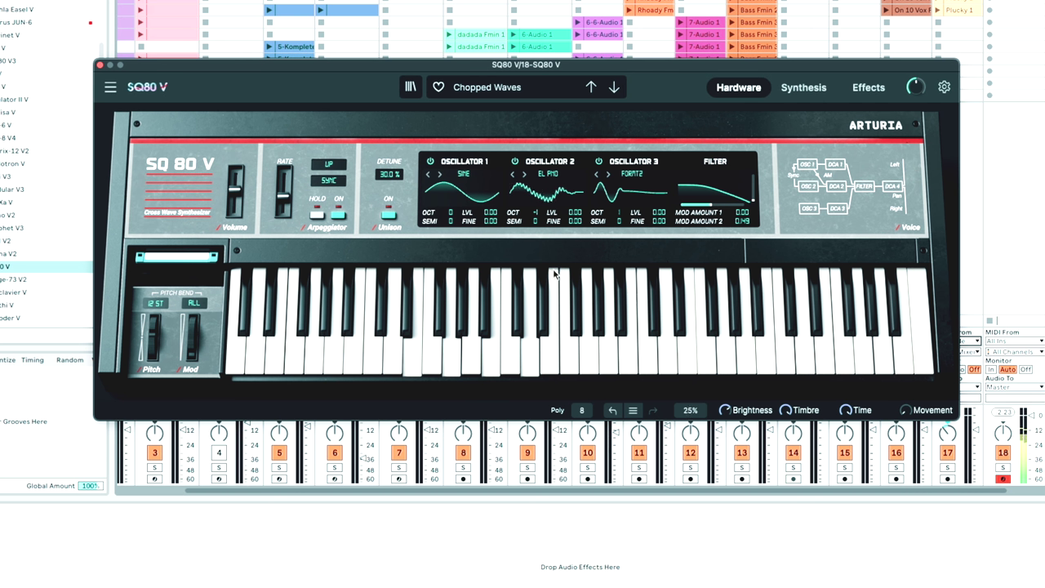
# Step: Raise the Mod wheel to about 0.9 and set the Arpeggiator Rate to 1/16
pyautogui.moveTo(190, 356); pyautogui.dragTo(190, 340)
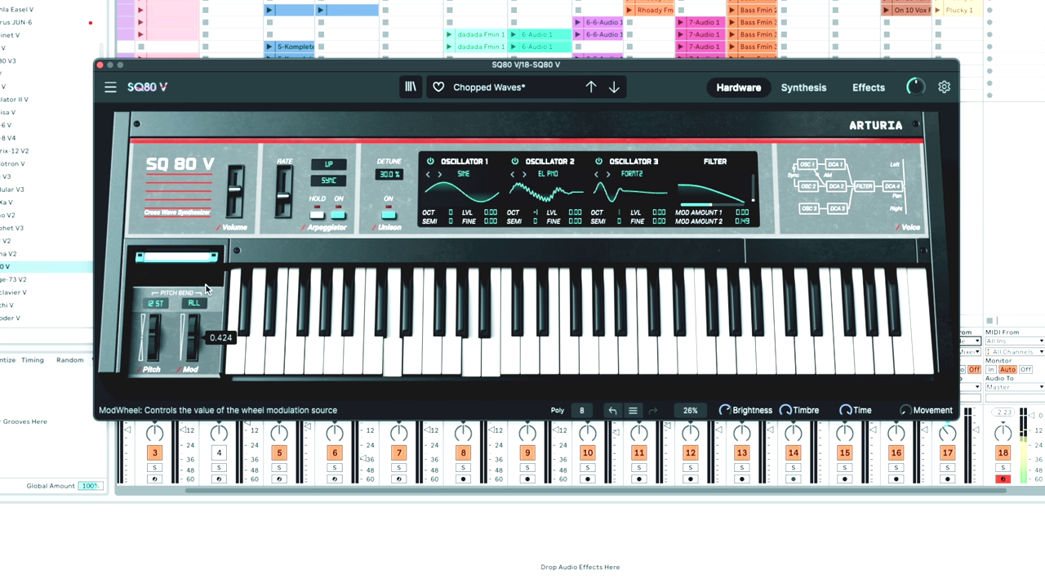
pyautogui.moveTo(190, 340)
pyautogui.mouseDown()
pyautogui.moveTo(190, 323)
pyautogui.moveTo(192, 336)
pyautogui.mouseUp()
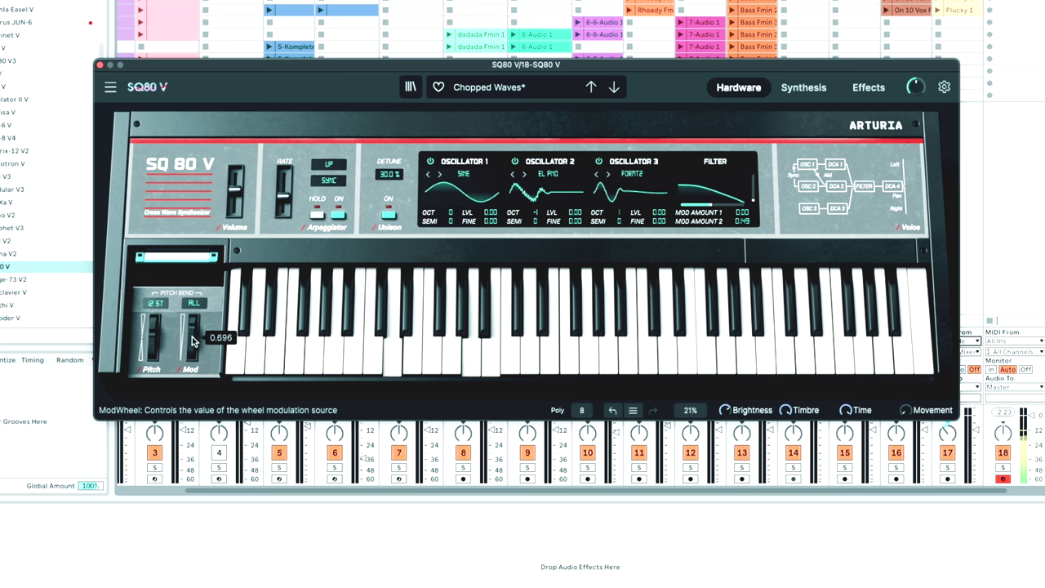
pyautogui.moveTo(274, 177)
pyautogui.mouseDown()
pyautogui.moveTo(279, 163)
pyautogui.moveTo(282, 196)
pyautogui.mouseUp()
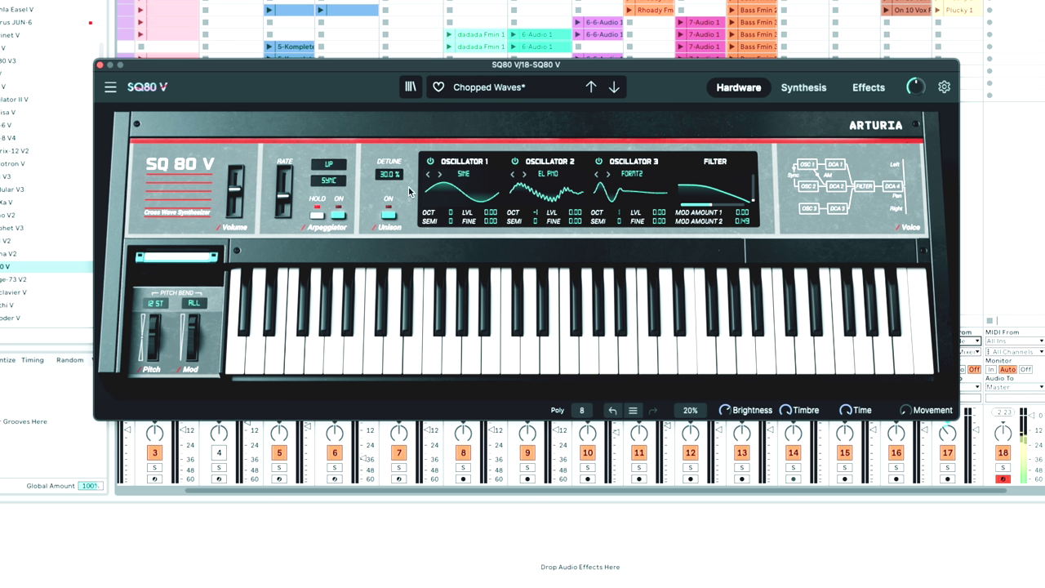
pyautogui.click(803, 88)
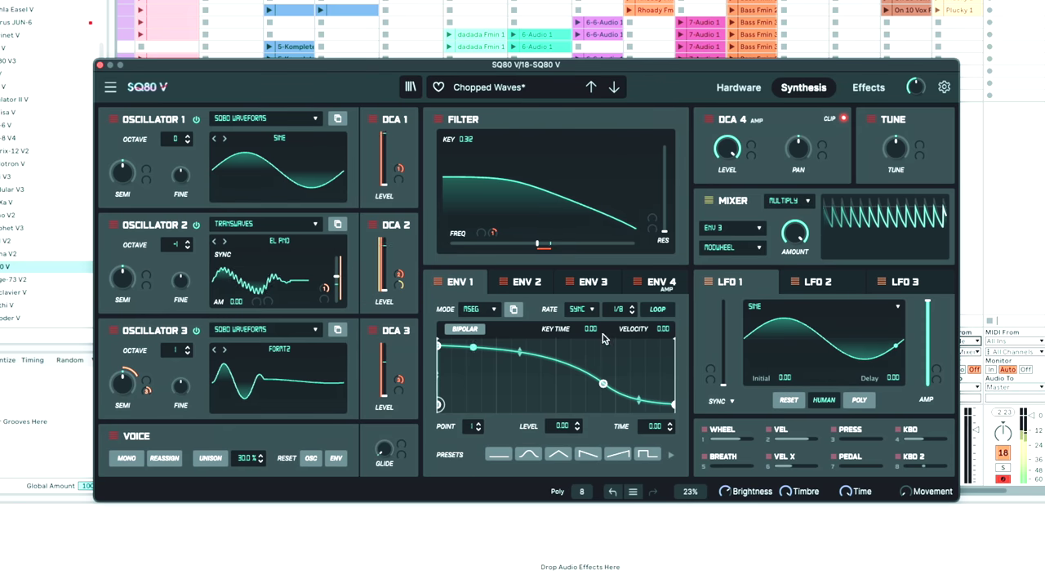
# Step: Raise ENV 1's point 4 and move point 3 earlier, then reposition ENV 2's point 4 lower and later
pyautogui.moveTo(604, 383); pyautogui.dragTo(603, 347)
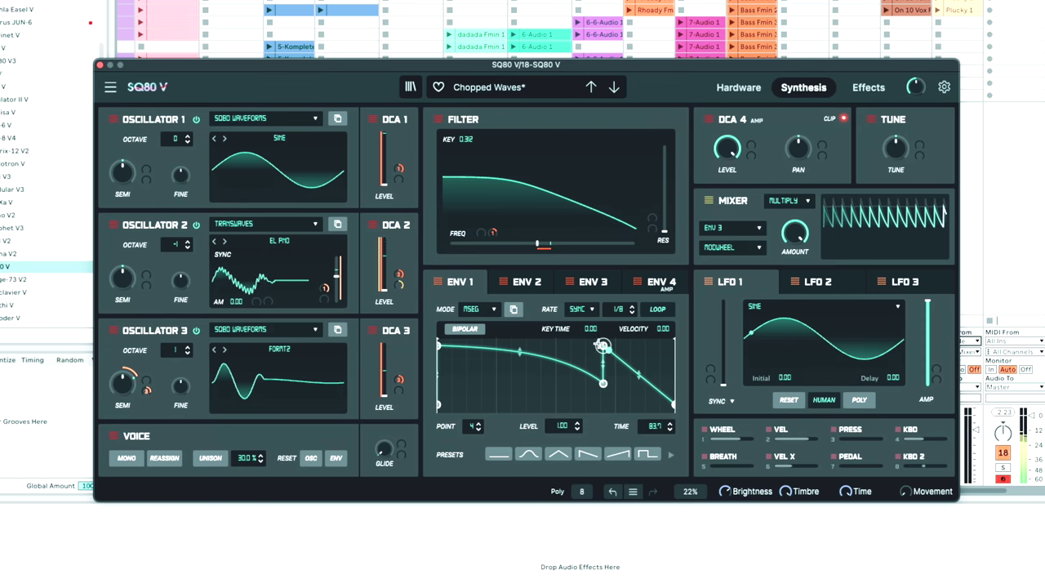
pyautogui.moveTo(602, 383); pyautogui.dragTo(511, 377)
pyautogui.click(542, 282)
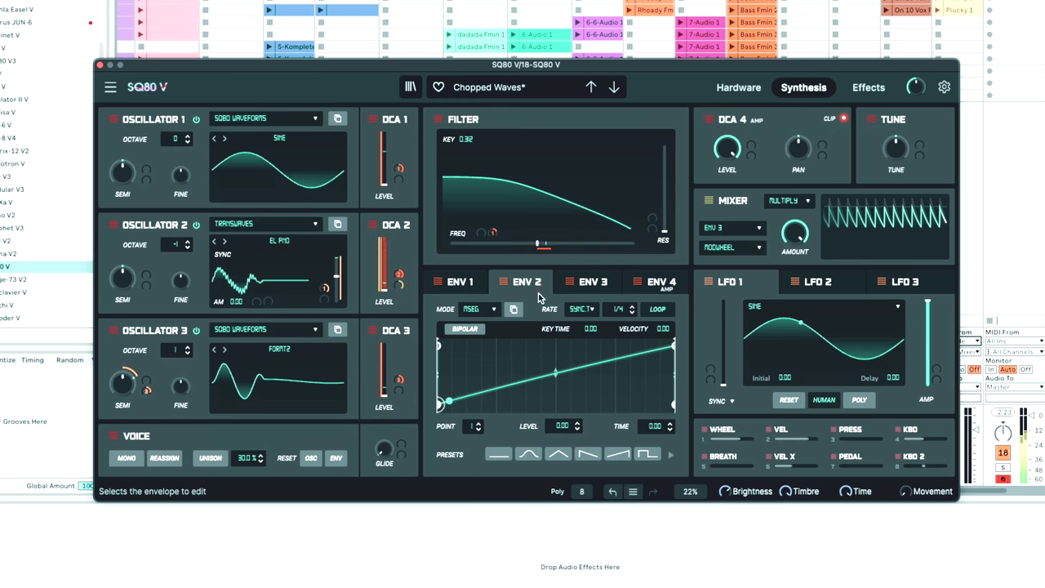
pyautogui.moveTo(620, 374); pyautogui.dragTo(488, 348)
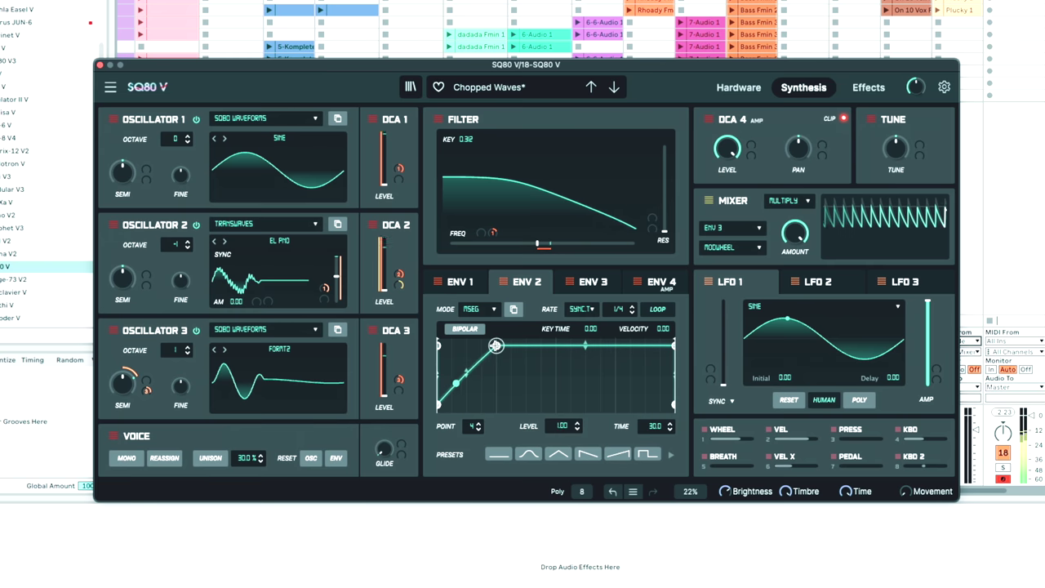
pyautogui.moveTo(510, 344); pyautogui.dragTo(570, 374)
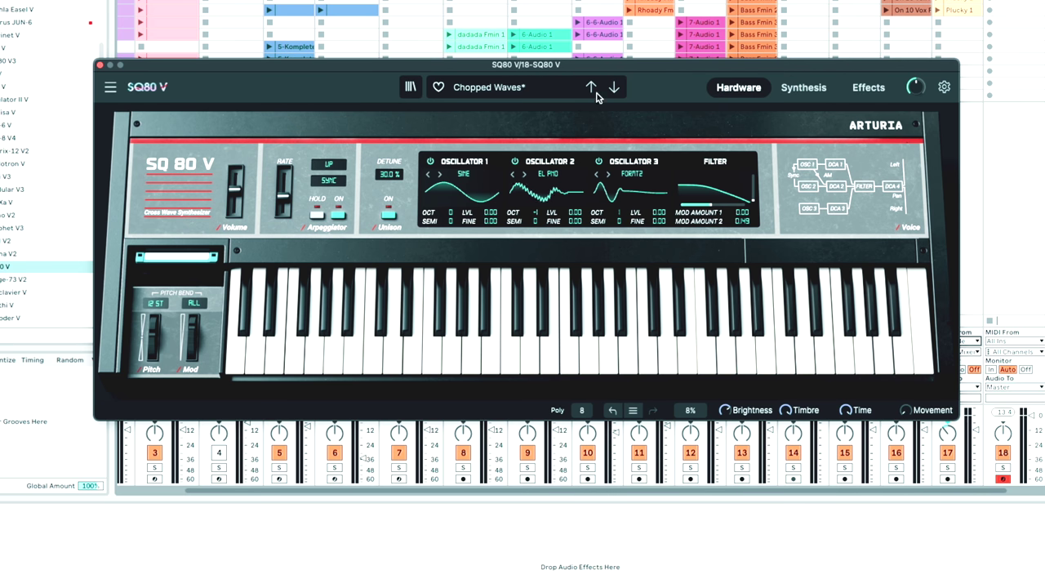
# Step: Open the preset category list, showing the Synth Lead presets from Artic Blues to Warp Drive
pyautogui.click(519, 88)
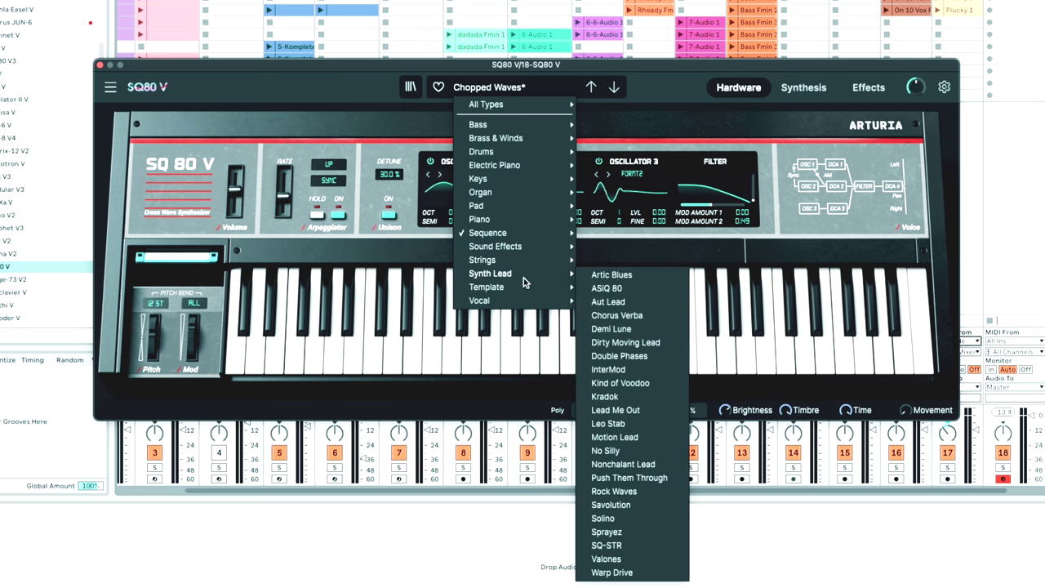
# Step: Load the Cool Voices preset from the Vocal category, giving VOICE3, VOICE3 and BREATH oscillators
pyautogui.moveTo(522, 300)
pyautogui.click(613, 260)
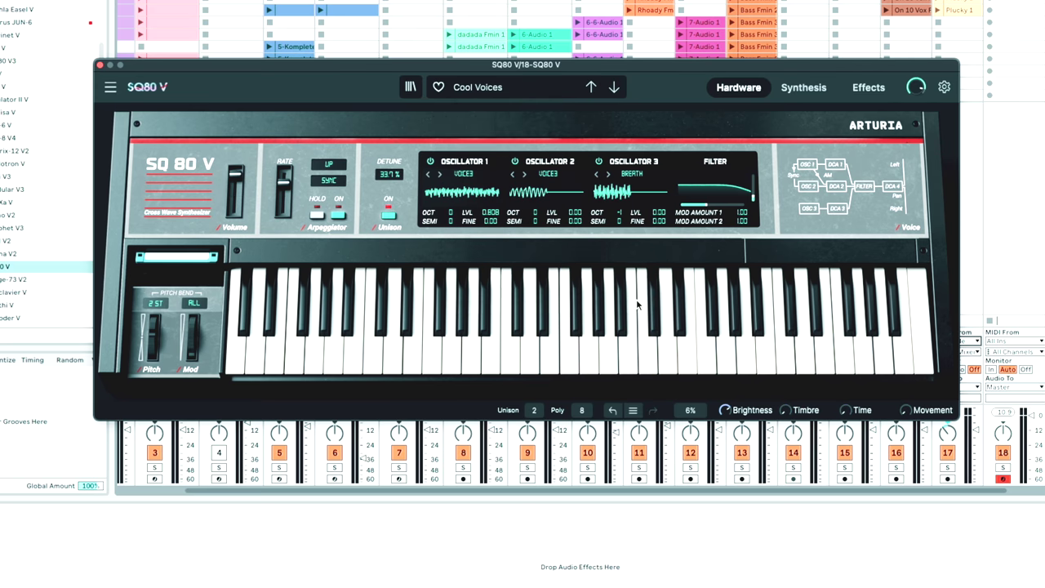